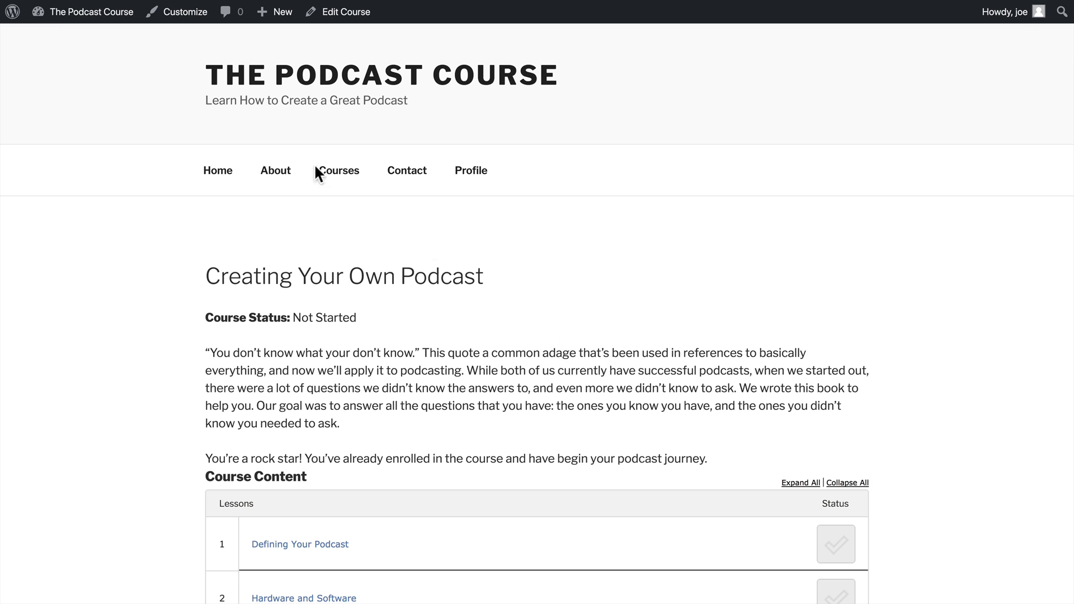
# Step: Go to the admin dashboard and open LearnDash LMS > Lessons
pyautogui.moveTo(76, 14)
pyautogui.click(78, 39)
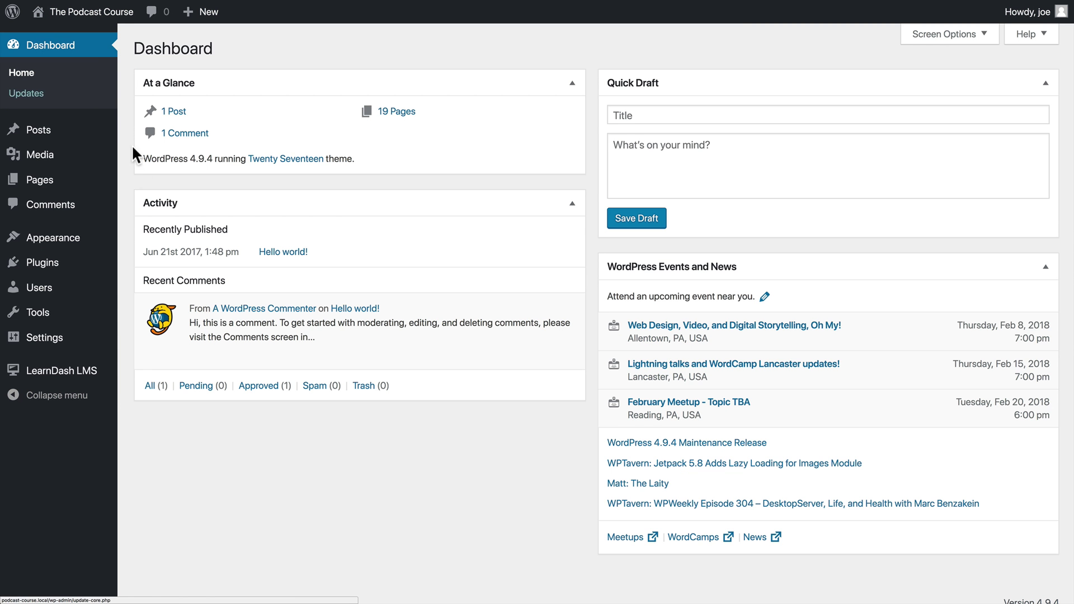
pyautogui.moveTo(80, 374)
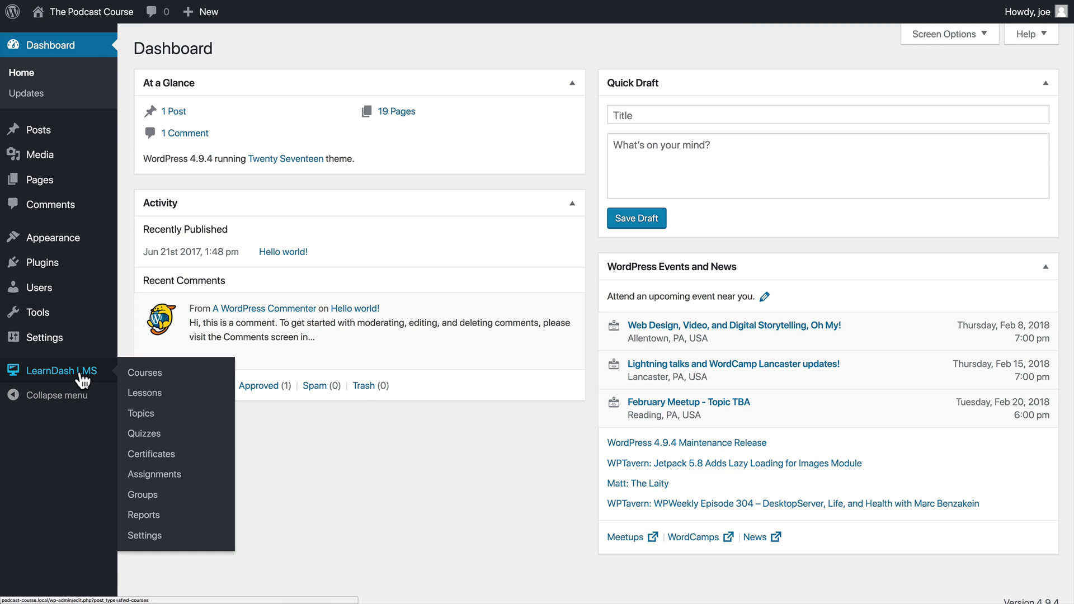
pyautogui.click(141, 399)
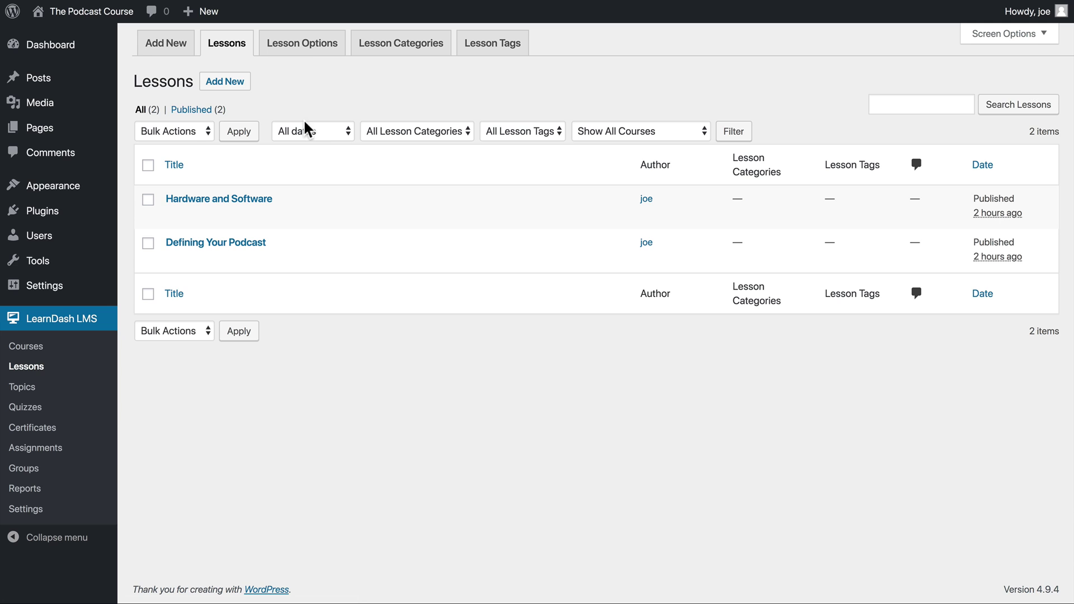
# Step: In Lesson Options, keep lesson categories and tags enabled and turn Exclude From Search off
pyautogui.click(313, 58)
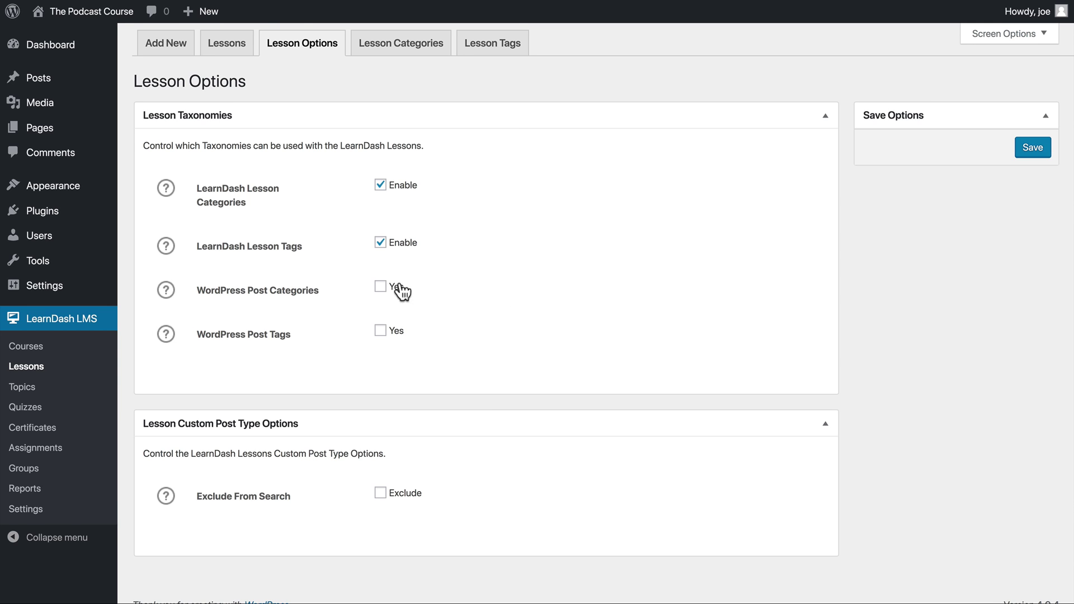
pyautogui.scroll(-1, 475, 431)
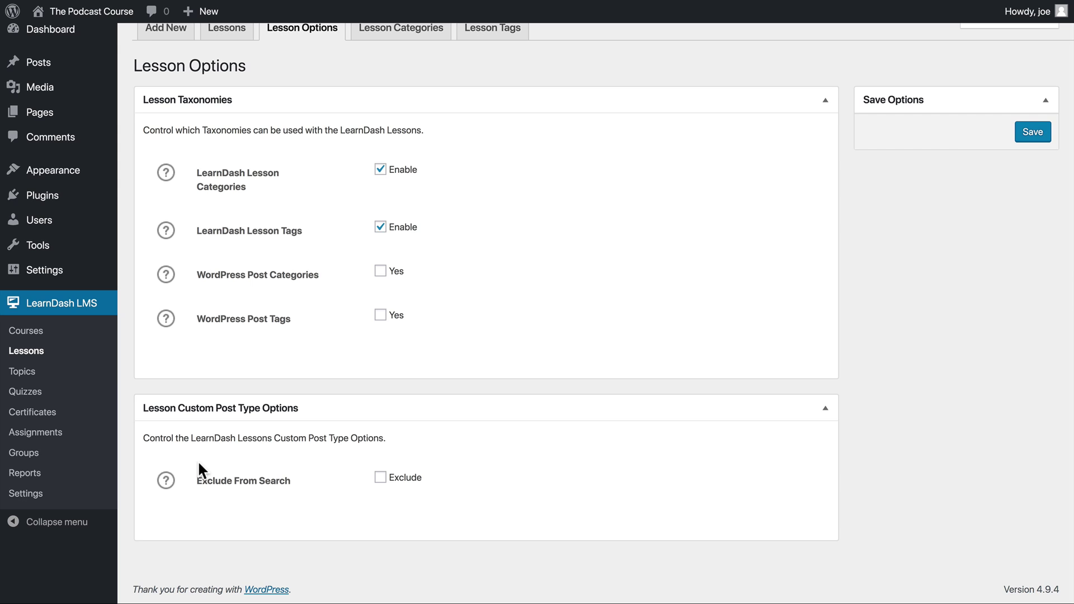
pyautogui.click(380, 480)
pyautogui.scroll(1, 442, 453)
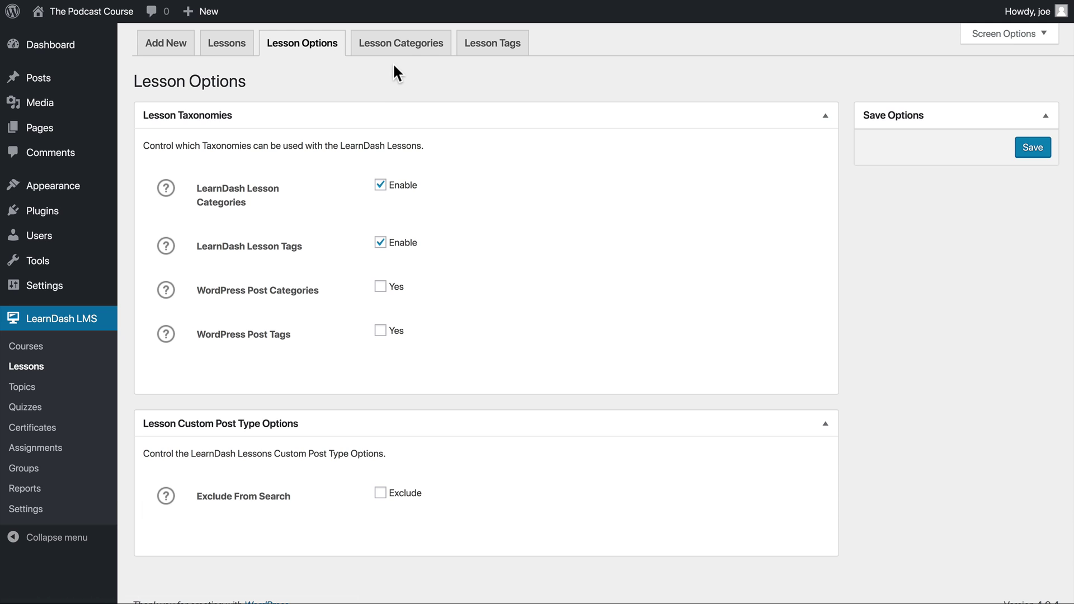
# Step: Edit the Defining Your Podcast lesson and paste two paragraphs of body text into it
pyautogui.click(232, 56)
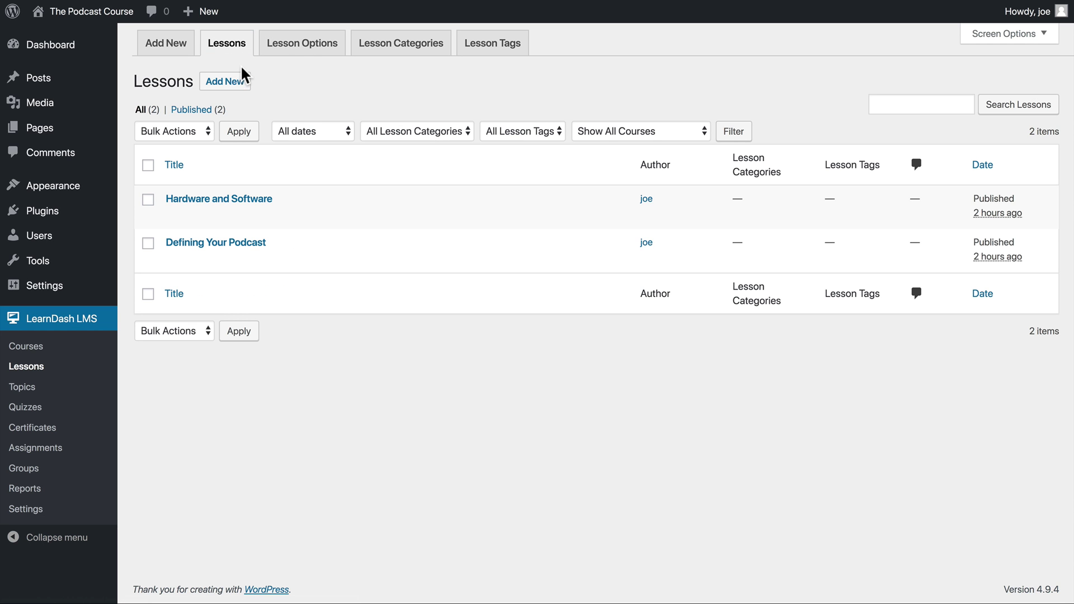
pyautogui.click(257, 244)
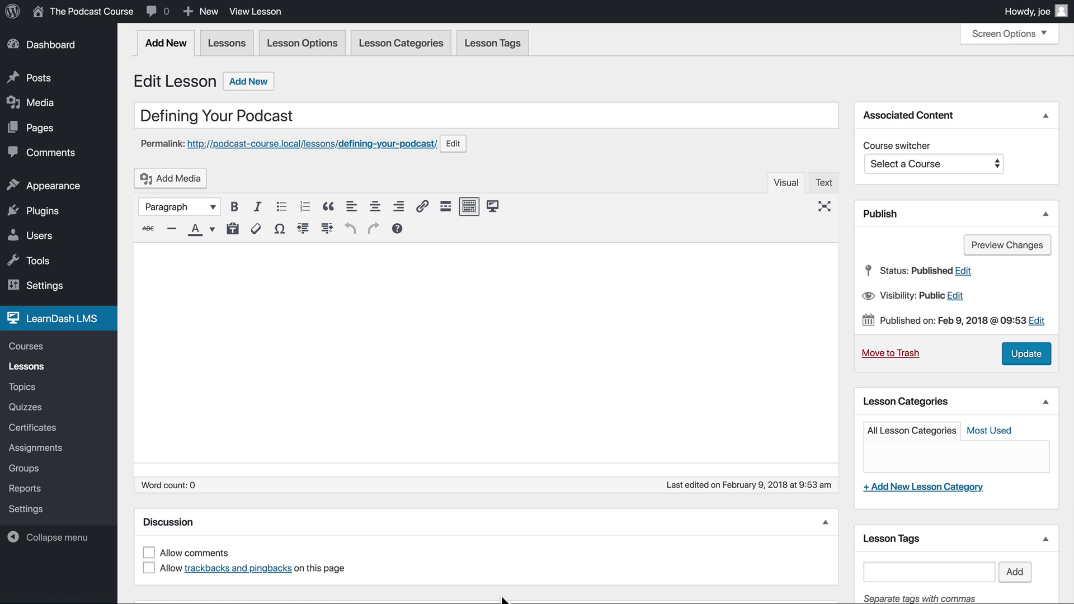
pyautogui.click(499, 357)
pyautogui.write("You have to start with at least one long-term goal already mapped out in your head. Are you starting this podcast because you want to drive more traffic to your existing business, or is this podcast the business? It’s perfectly acceptable if you want to start out your podcasting career as a hobby, only to see it through to something else in the future. Not everyone is trying to run a business from publishing a business, and that’s great! In this lesson, we'll look at that finer points of getting started.")
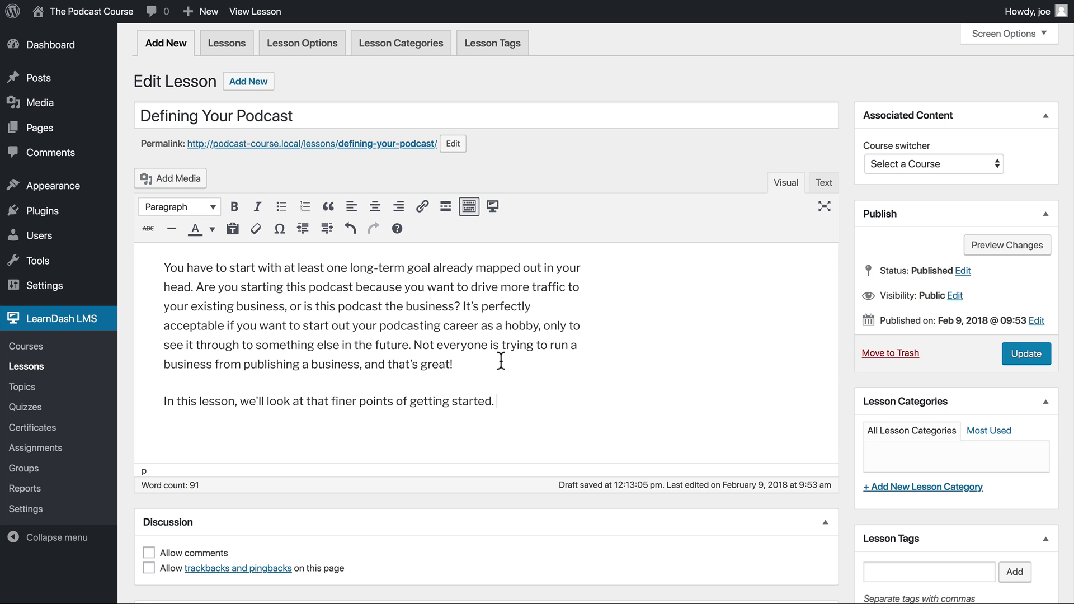
# Step: Scroll to the lesson settings and show the help for Lesson Materials and Forced Lesson Timer
pyautogui.scroll(-7, 500, 361)
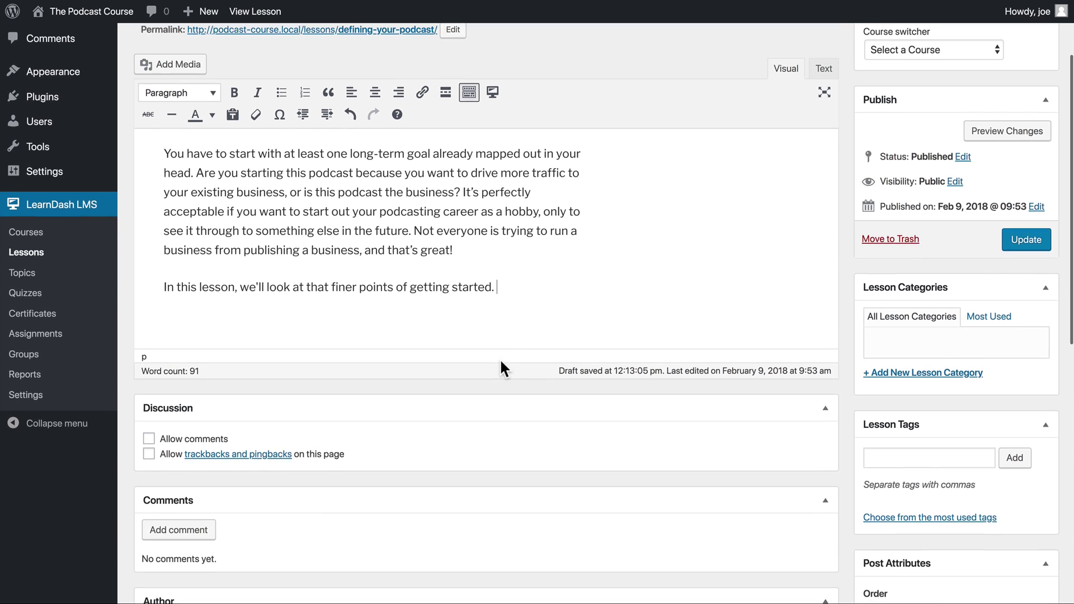
pyautogui.scroll(-5, 501, 362)
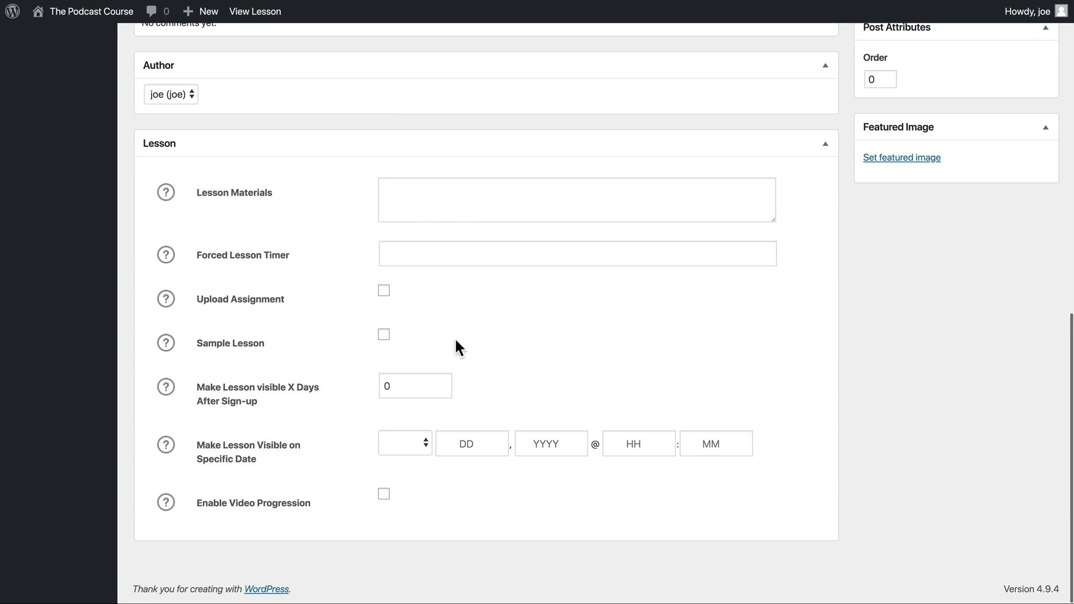
pyautogui.click(174, 202)
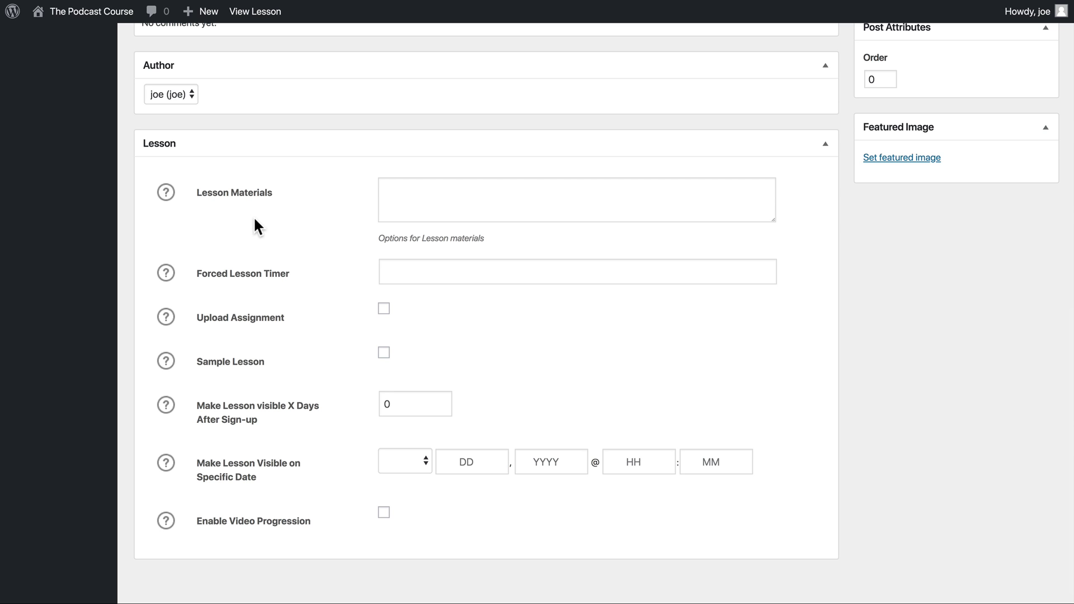
pyautogui.click(166, 279)
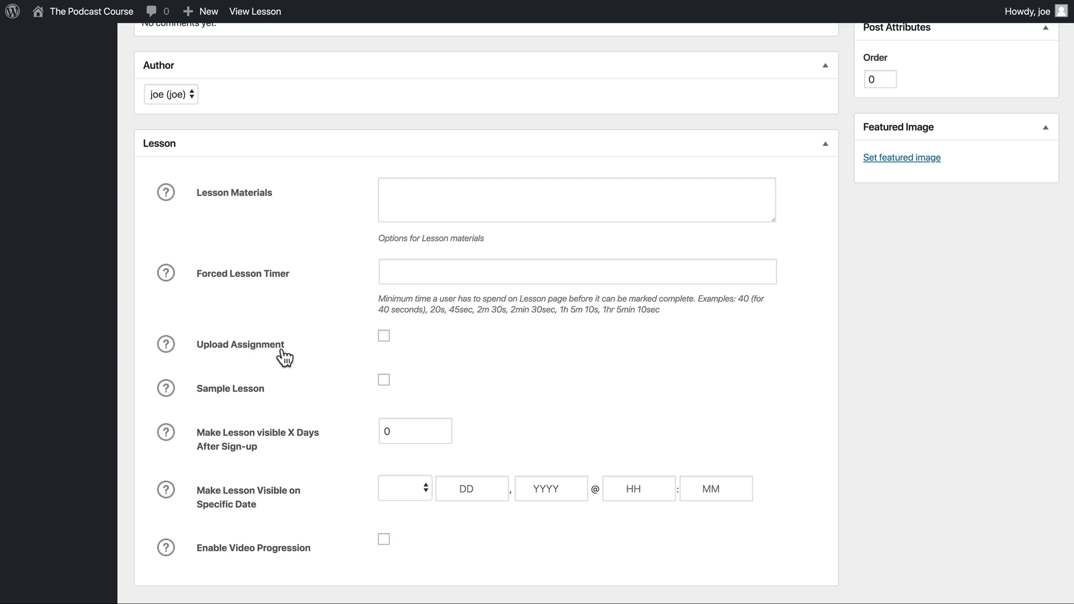
# Step: Tick Upload Assignment, look through its assignment options, then untick it again
pyautogui.click(383, 336)
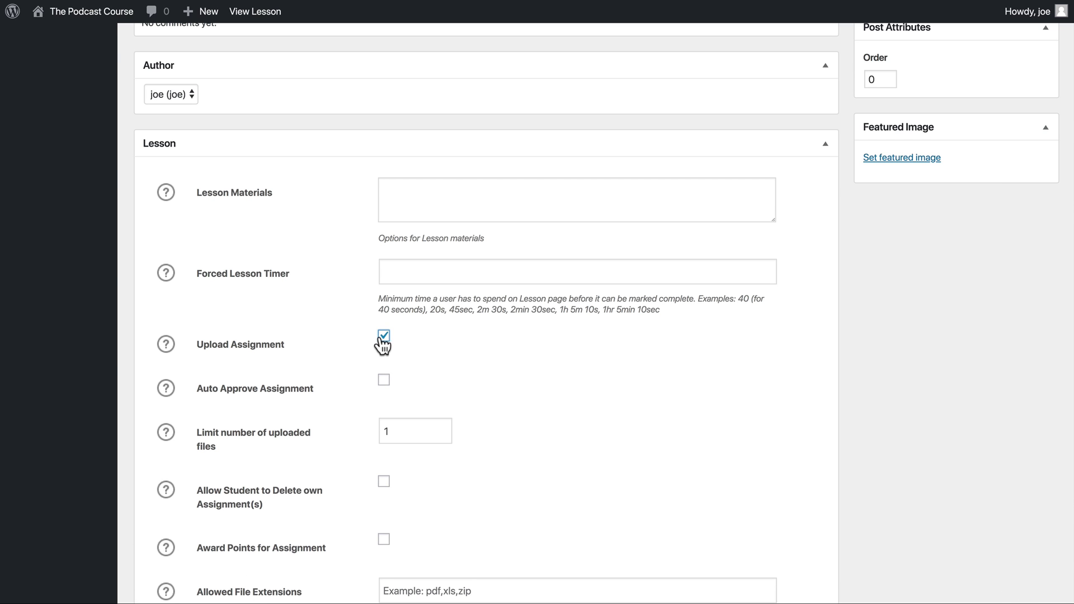
pyautogui.scroll(-1, 344, 361)
pyautogui.scroll(-3, 345, 367)
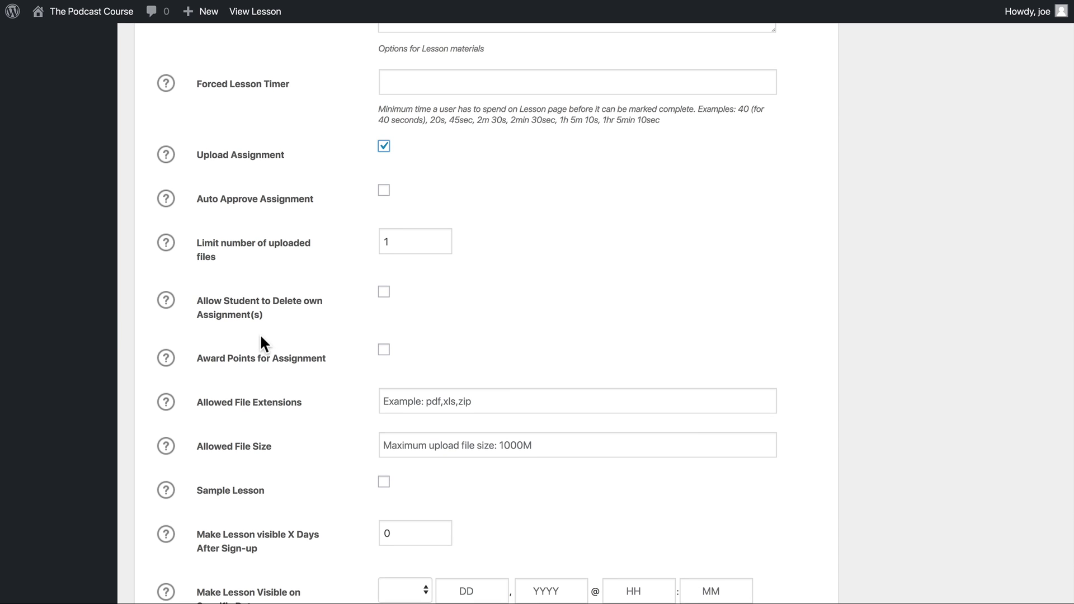
pyautogui.scroll(-1, 260, 335)
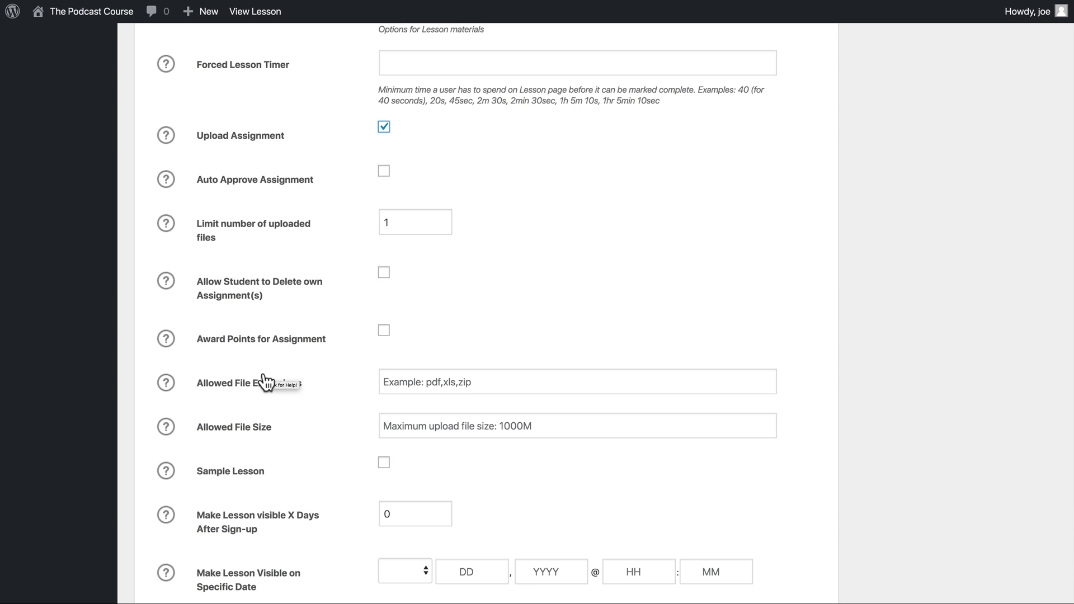
pyautogui.scroll(-1, 265, 382)
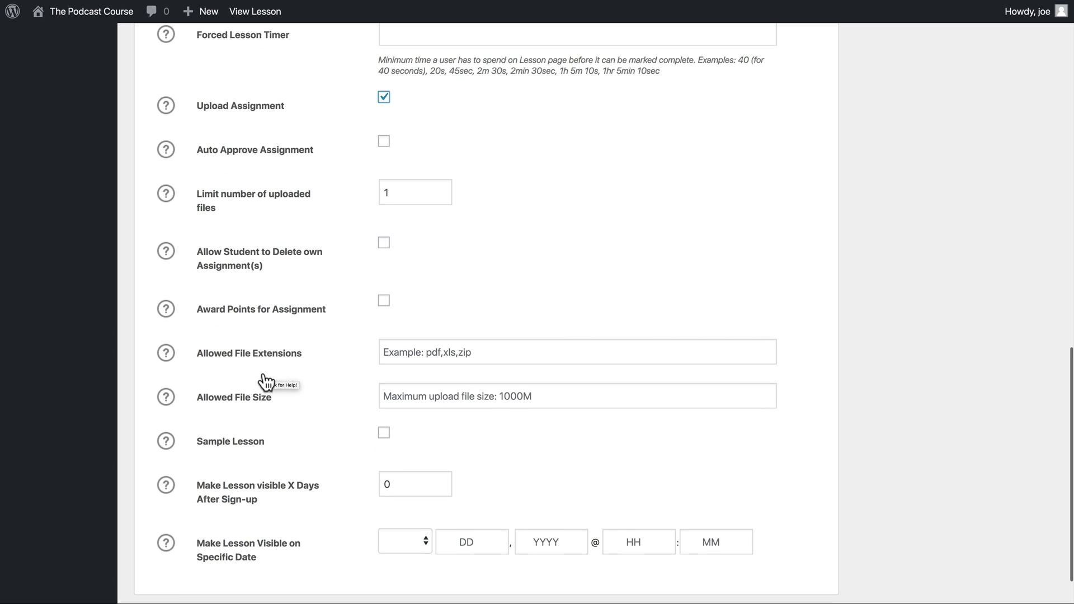
pyautogui.click(383, 99)
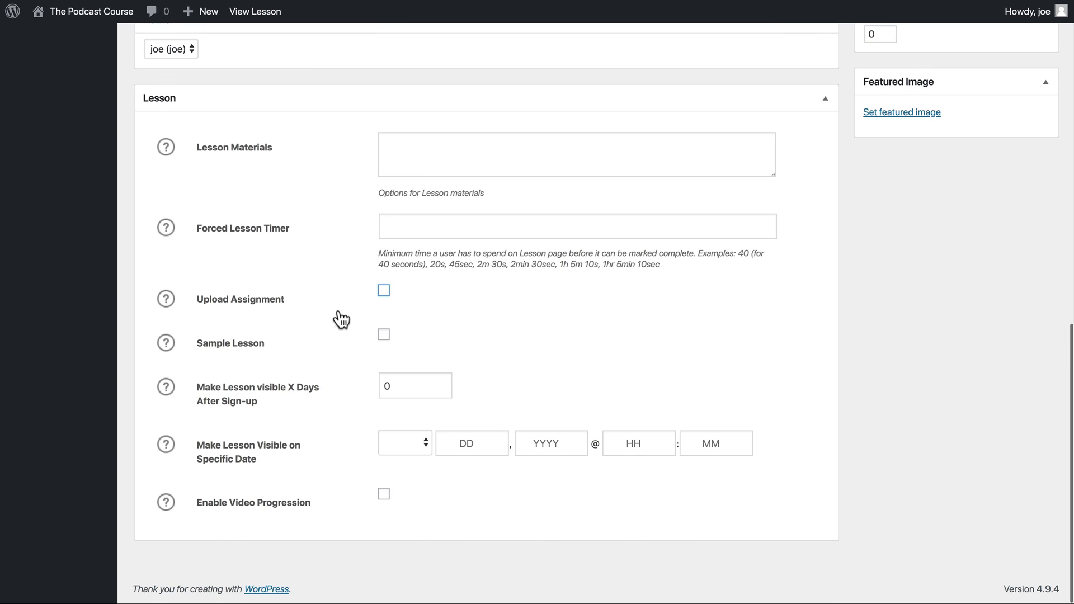
# Step: Show the help for Sample Lesson and for delayed visibility after sign-up, then close the latter
pyautogui.click(167, 351)
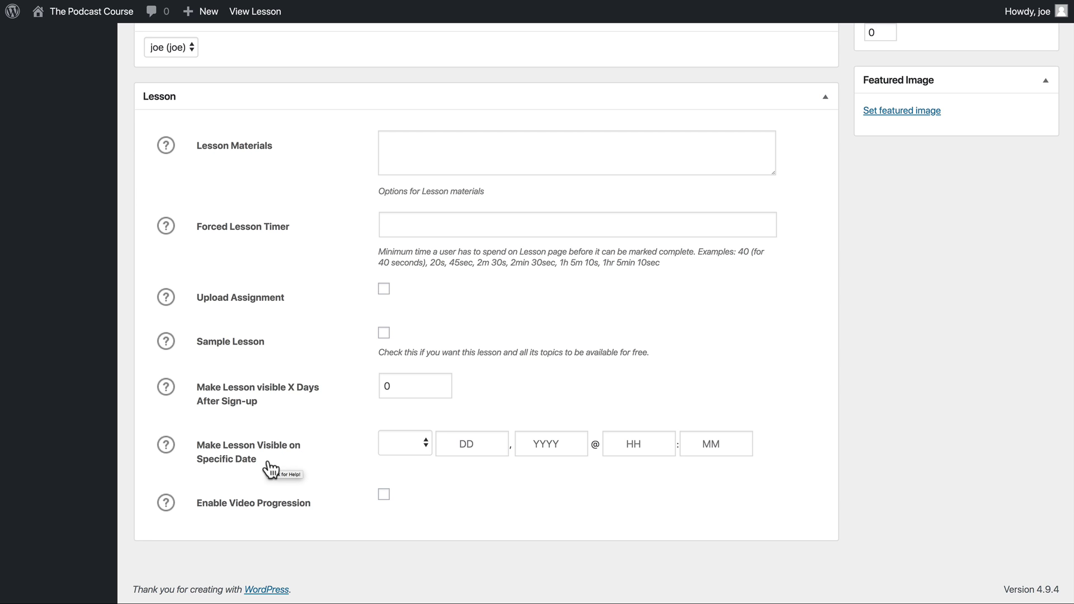
pyautogui.click(167, 391)
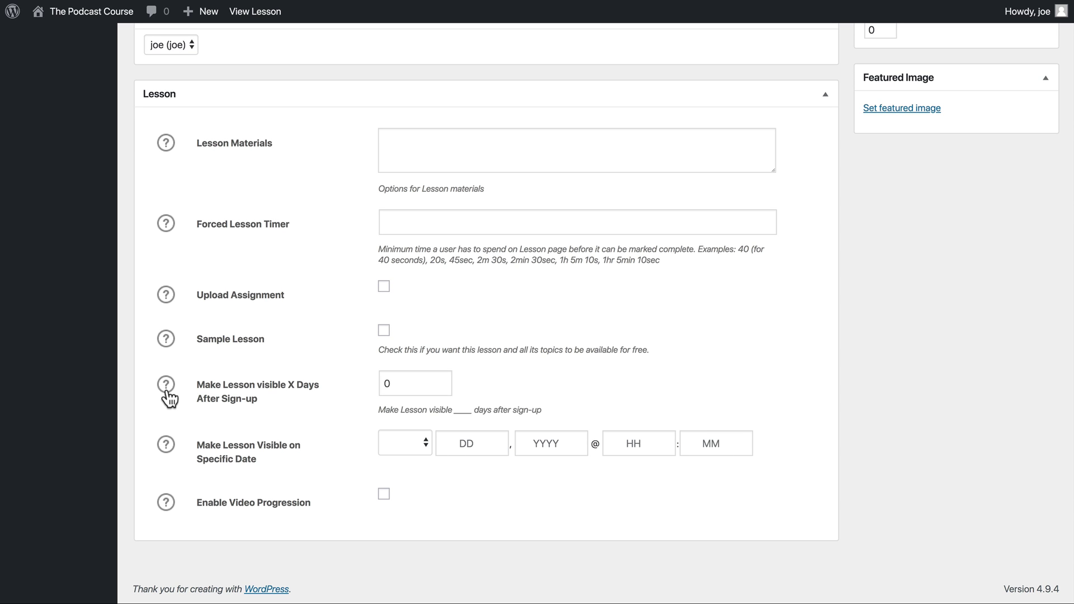
pyautogui.click(167, 391)
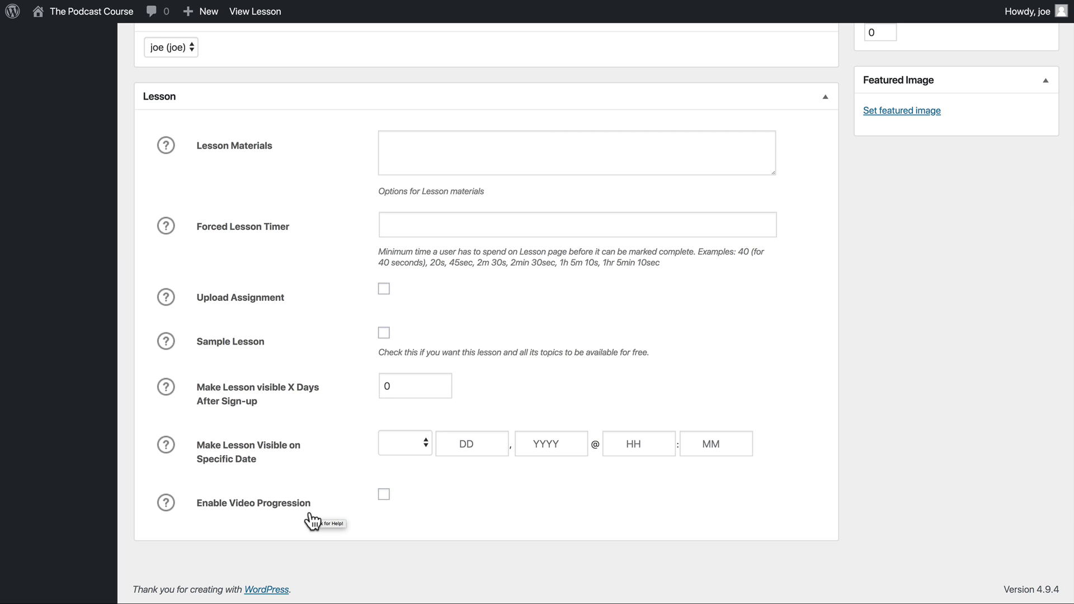
# Step: Scroll back up to the top of the Edit Lesson page
pyautogui.scroll(15, 793, 394)
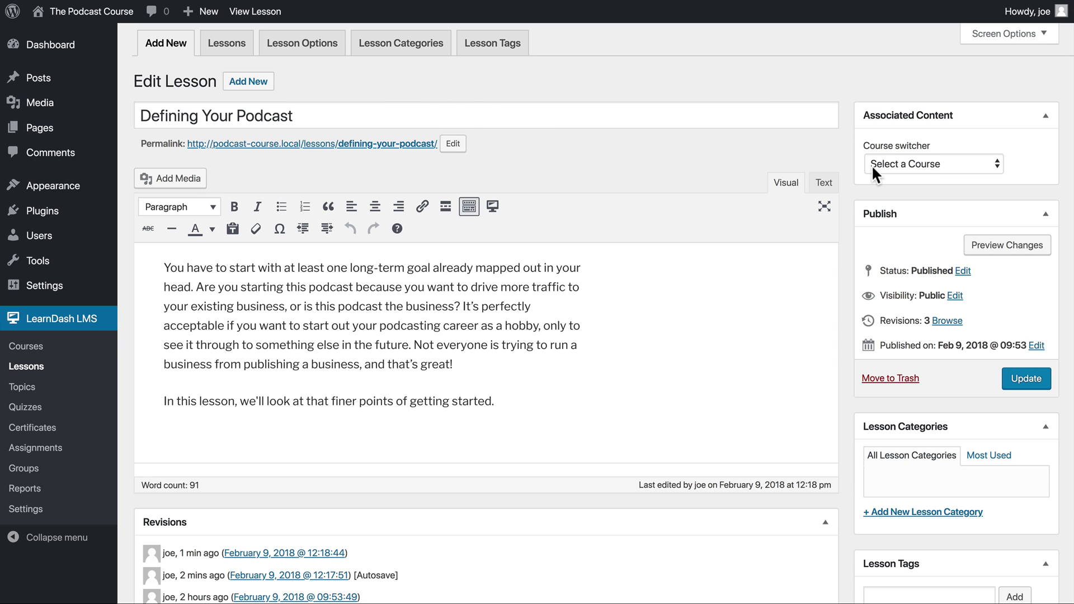
# Step: Choose 'Creating Your Own Podcast' in the Course switcher and update the lesson
pyautogui.click(911, 165)
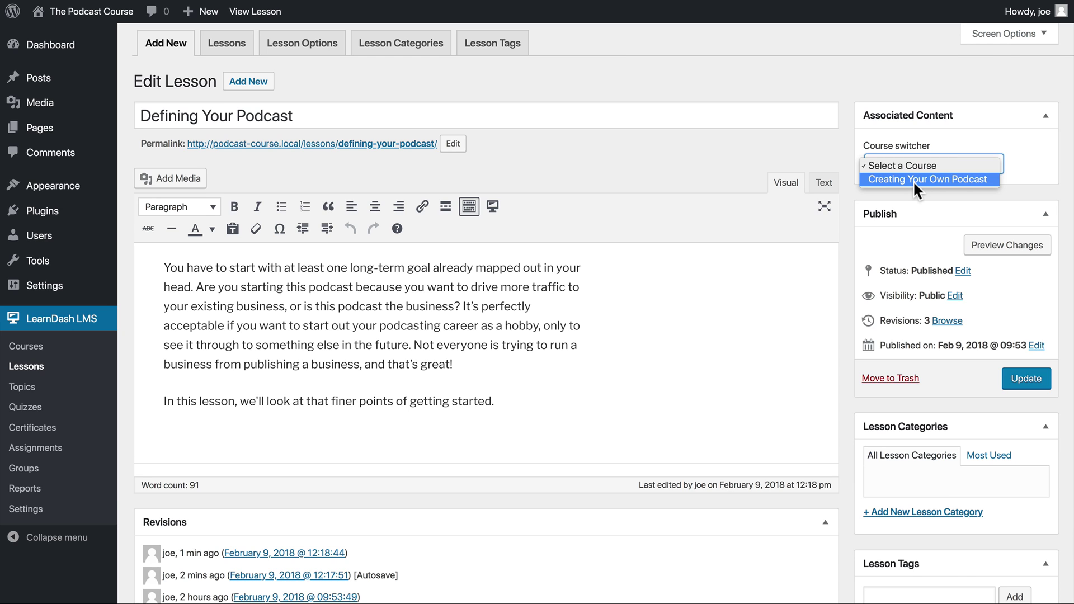
pyautogui.click(913, 180)
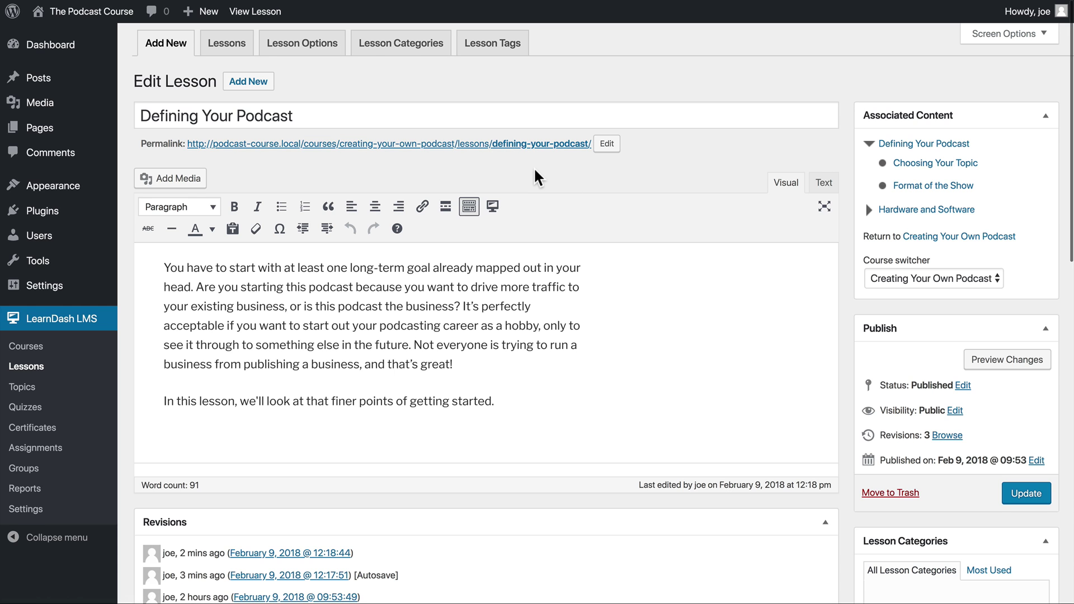
pyautogui.scroll(-5, 536, 174)
pyautogui.scroll(-8, 535, 169)
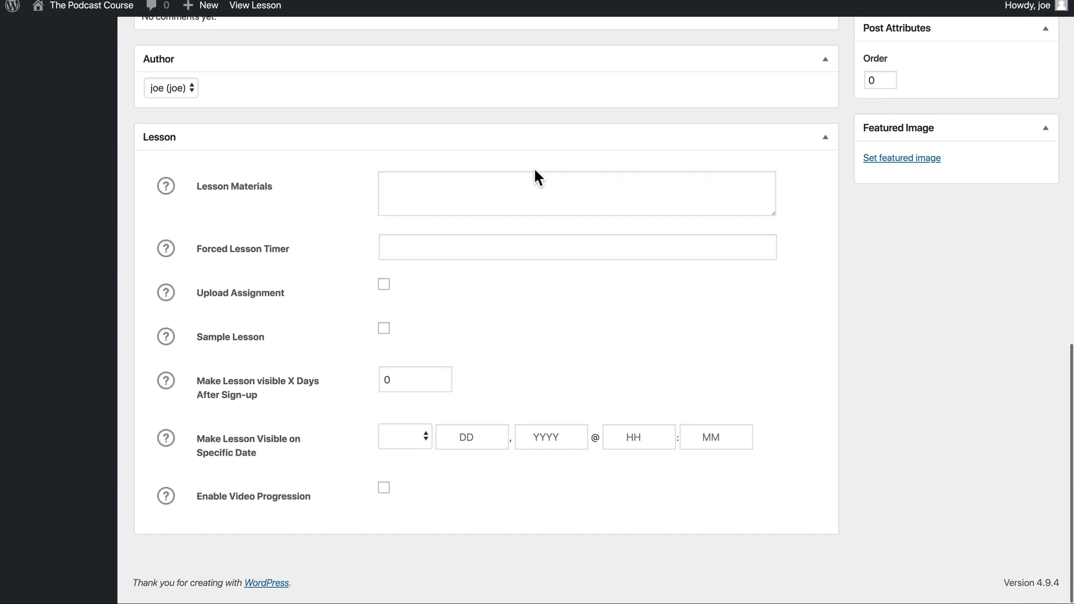
pyautogui.scroll(2, 535, 169)
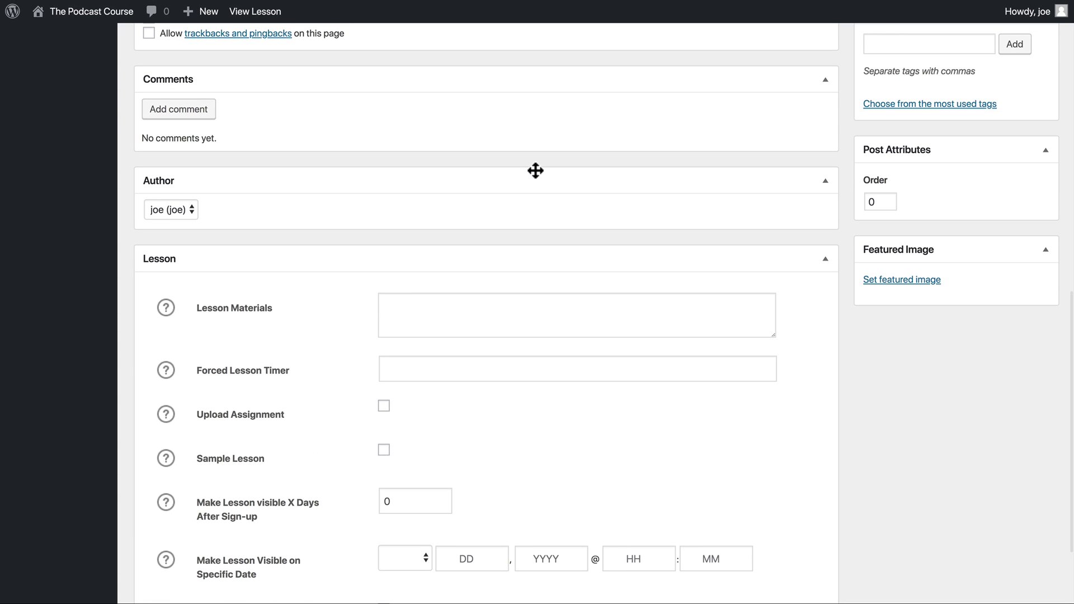
pyautogui.scroll(14, 536, 171)
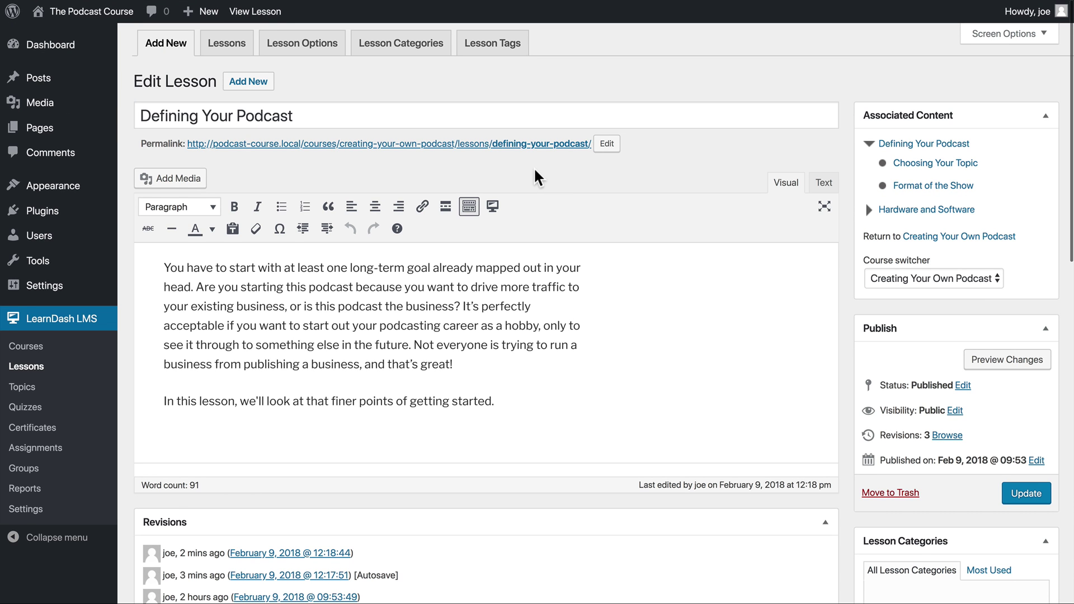
pyautogui.click(1014, 494)
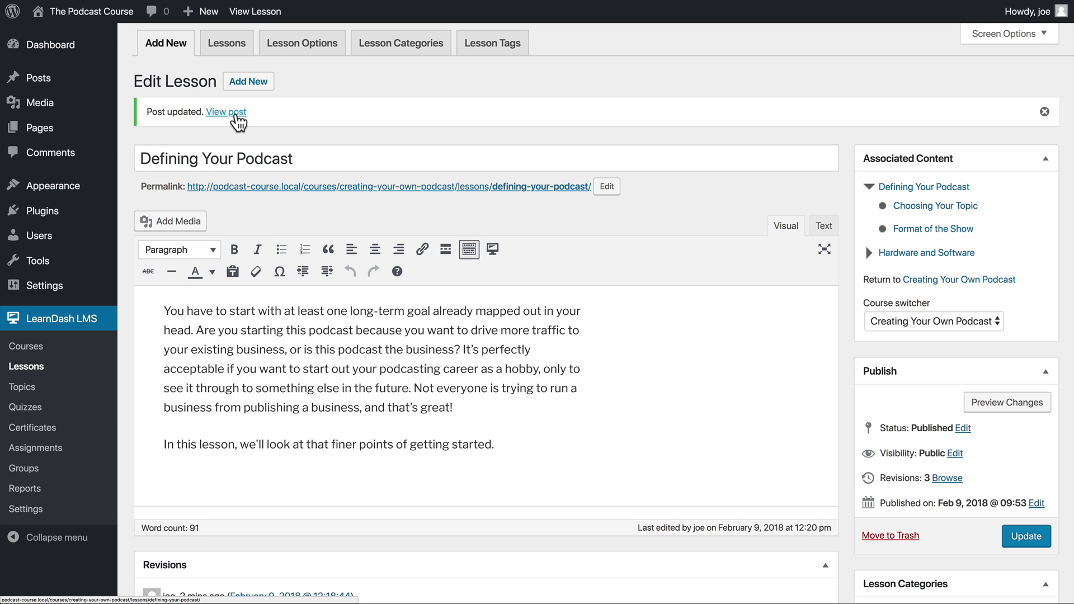
# Step: View the published lesson and scroll through its topics Choosing Your Topic and Format of the Show
pyautogui.click(230, 112)
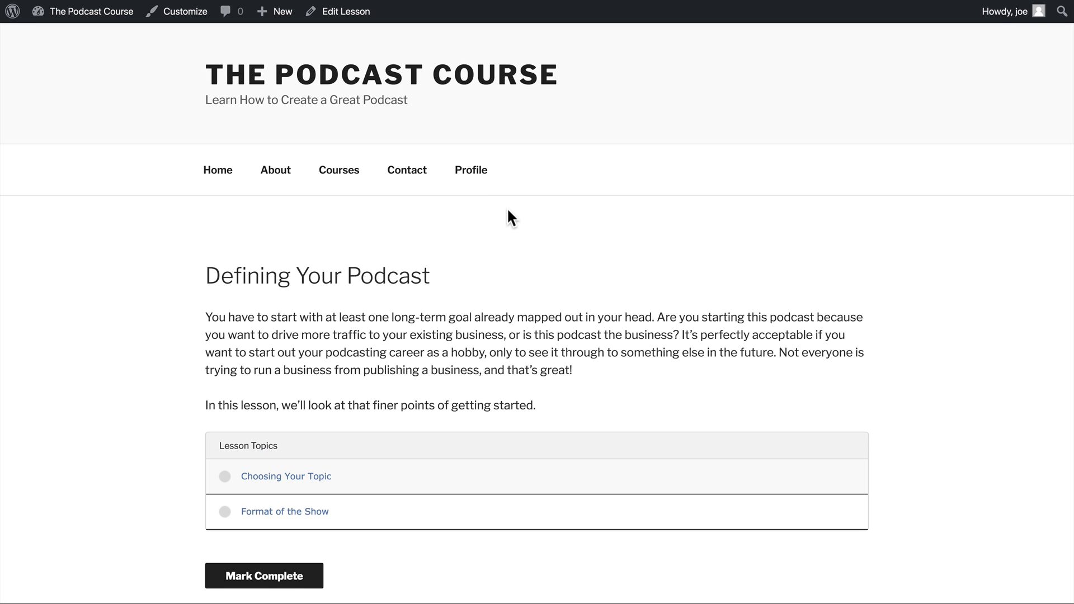
pyautogui.scroll(-1, 510, 217)
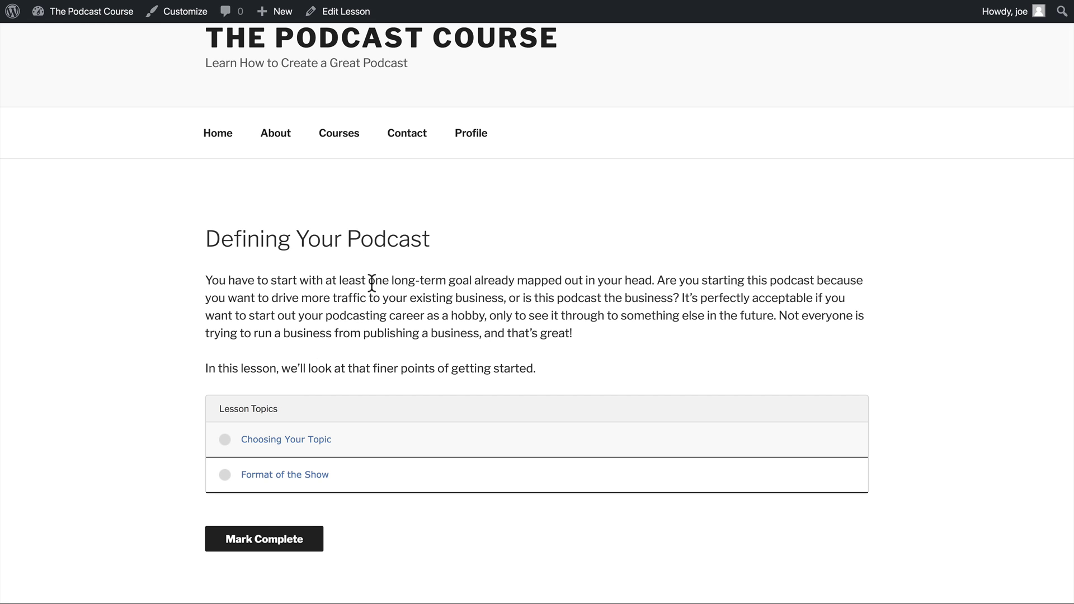
pyautogui.scroll(-1, 391, 529)
pyautogui.scroll(-5, 393, 526)
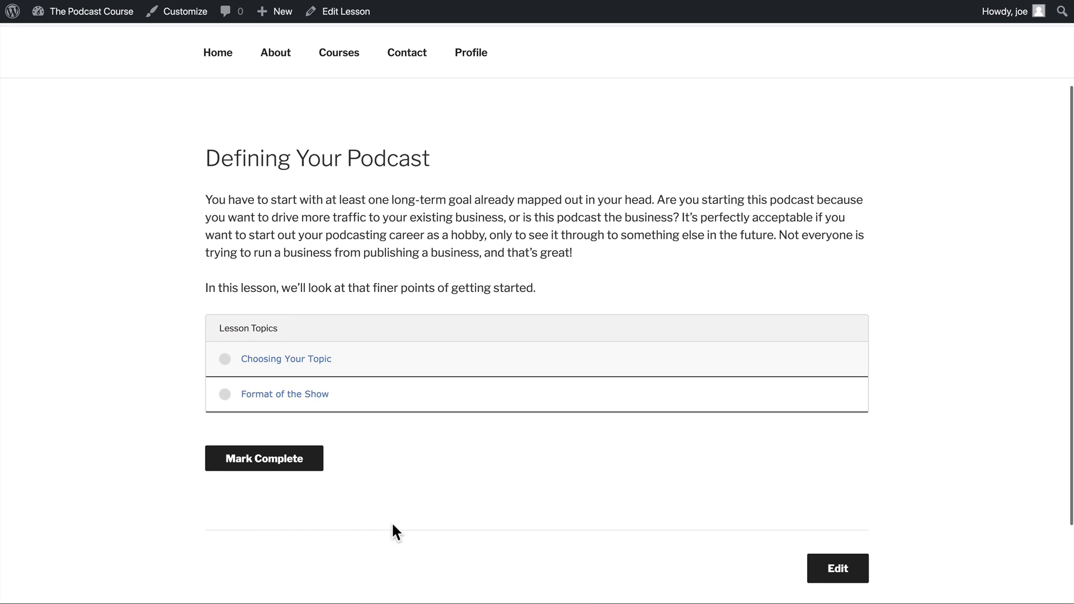
pyautogui.scroll(3, 393, 526)
pyautogui.scroll(2, 392, 521)
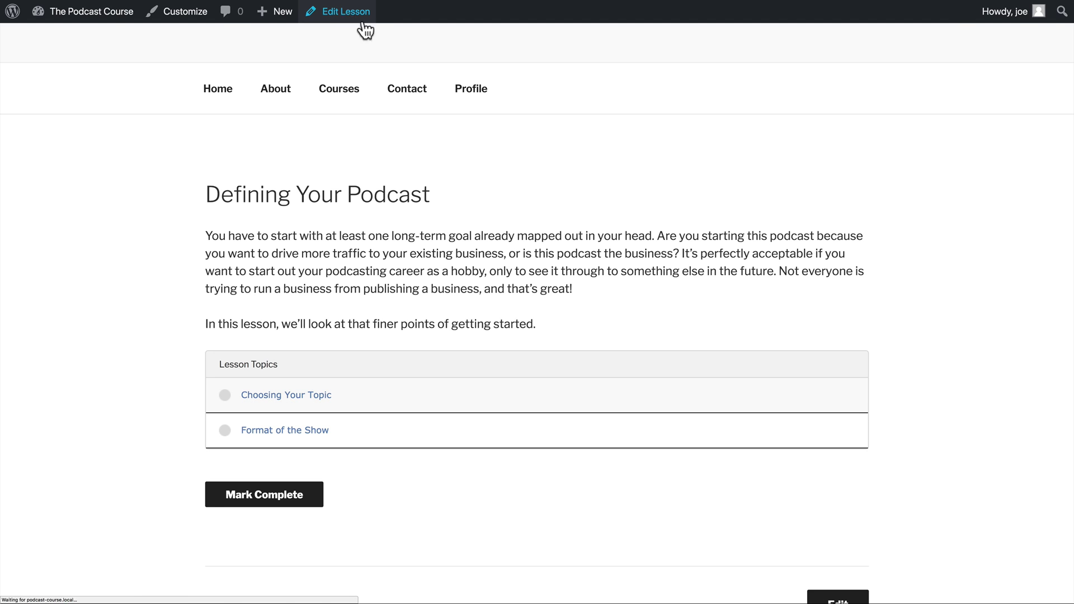
# Step: Back in the editor, add a new paragraph after the text and insert the Course Progress shortcode
pyautogui.click(346, 20)
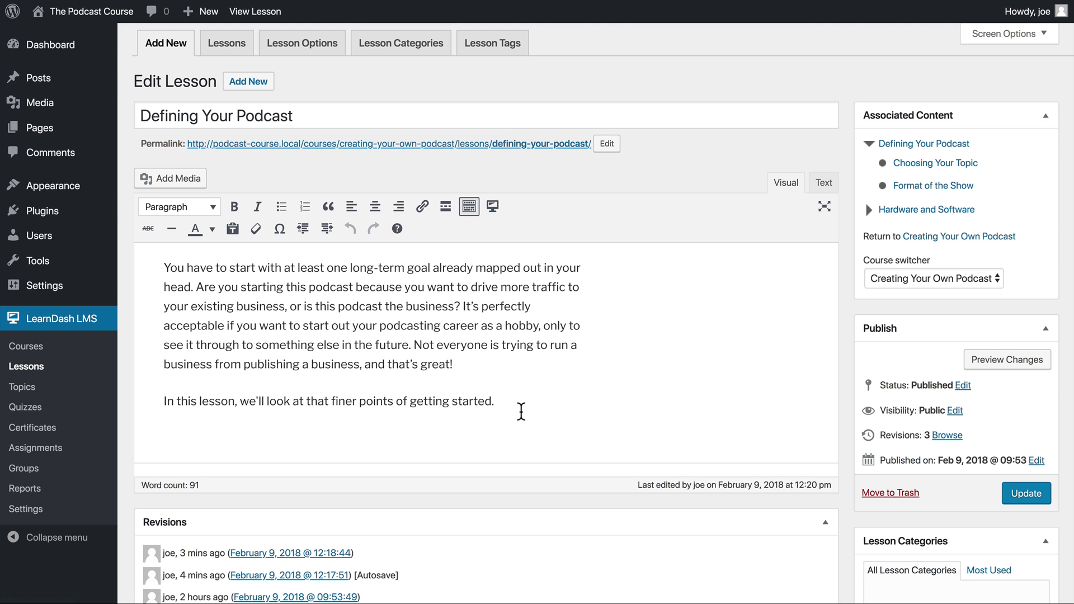
pyautogui.click(536, 412)
pyautogui.press('Return')
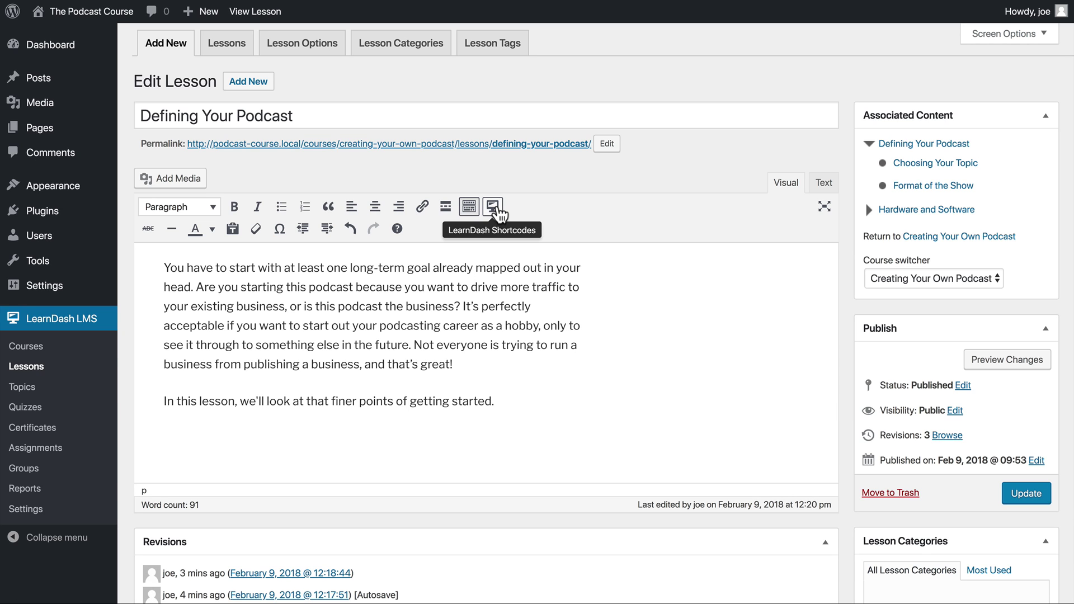
pyautogui.click(493, 208)
pyautogui.click(292, 211)
pyautogui.click(611, 153)
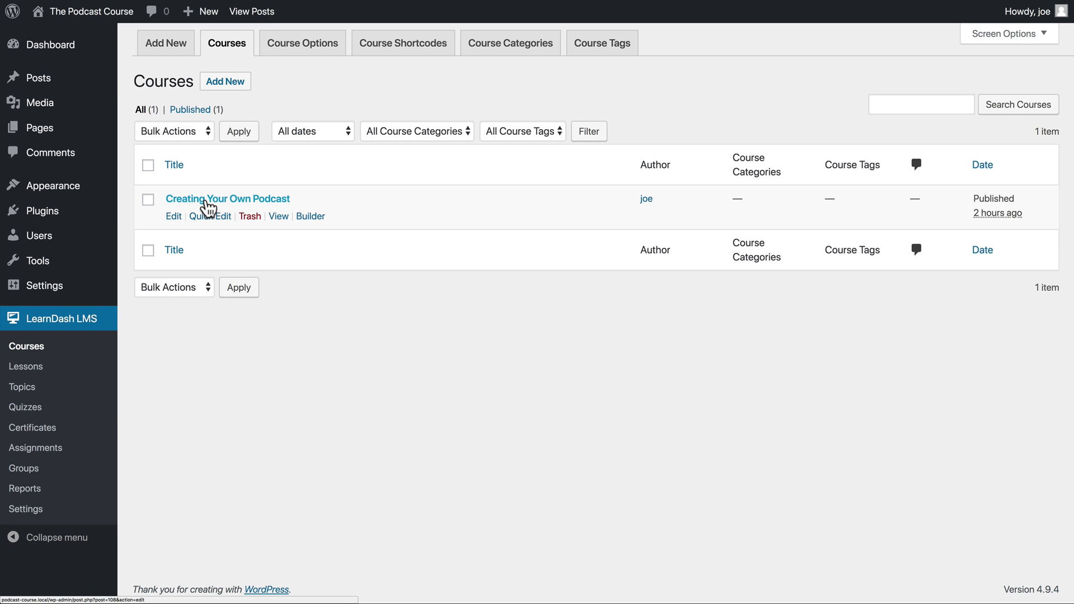
# Step: Open the Creating Your Own Podcast course's edit page to find its ID, 108, in the URL
pyautogui.click(205, 202)
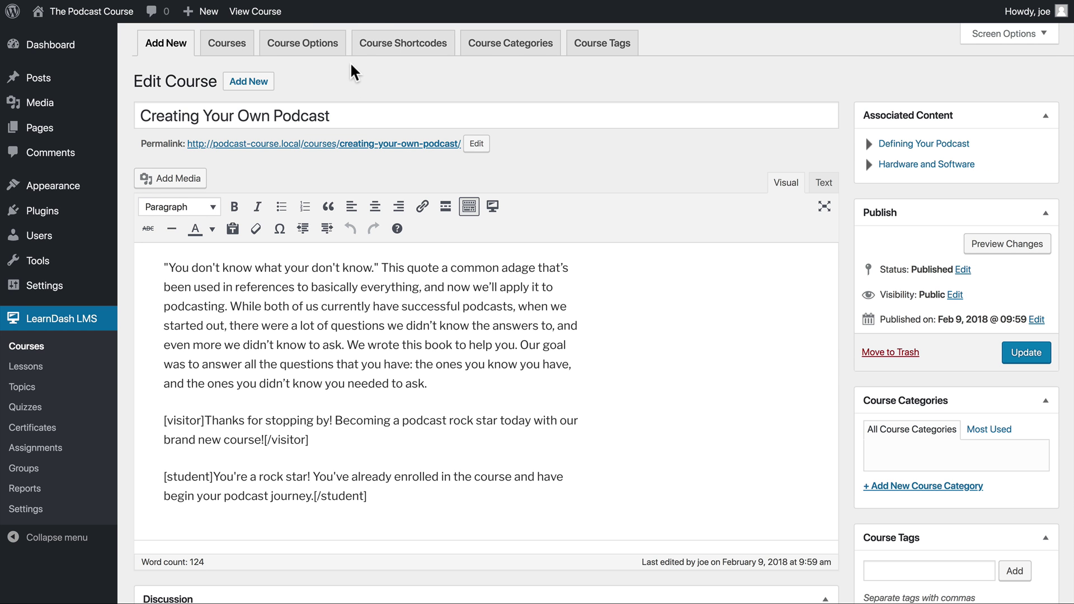
pyautogui.moveTo(361, 3)
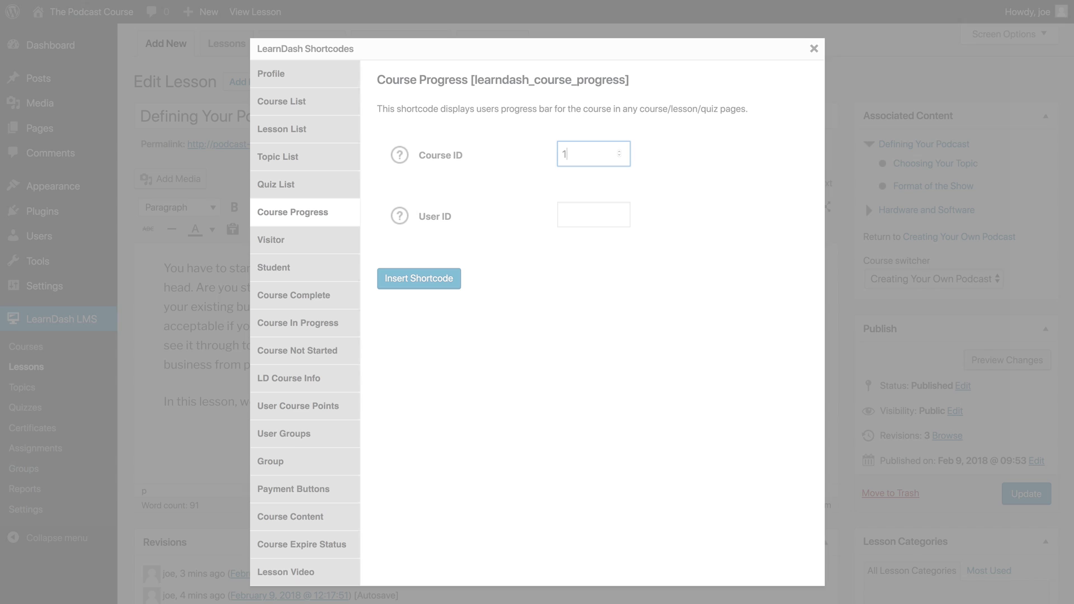
# Step: Enter course ID 108 for the progress shortcode, update the lesson, and view it live
pyautogui.write('108')
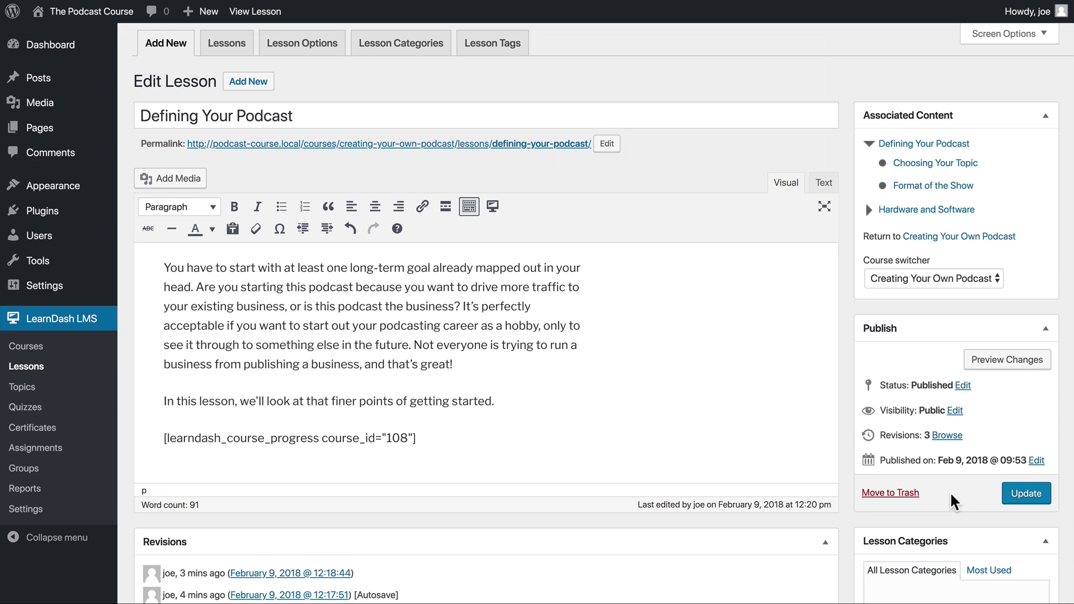
pyautogui.click(1019, 495)
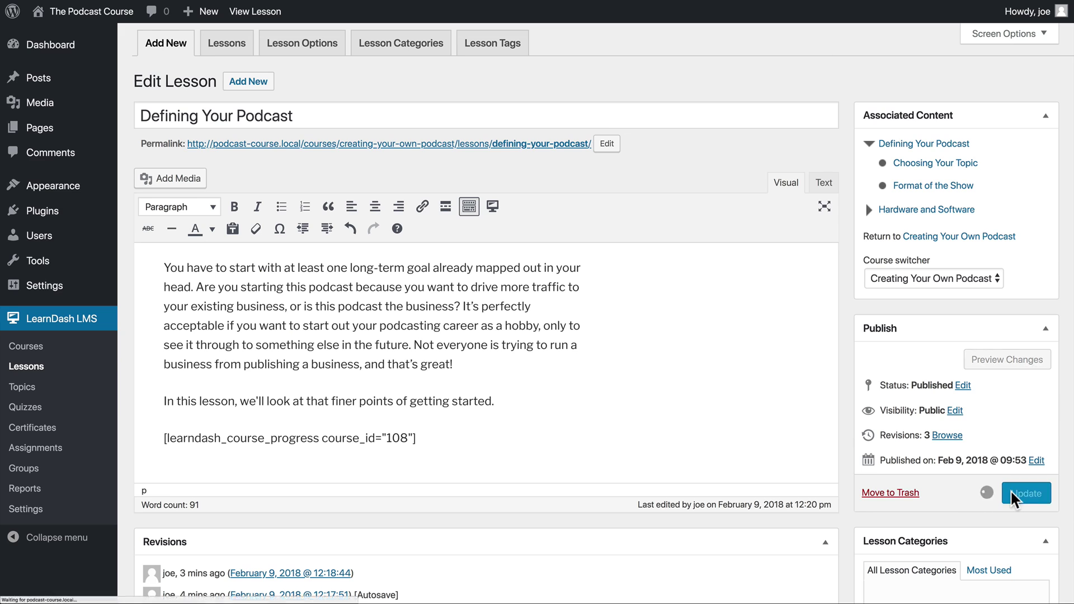
pyautogui.click(239, 111)
# Step: Check the live lesson page for the course progress bar between the lesson text and topics
pyautogui.scroll(-1, 391, 206)
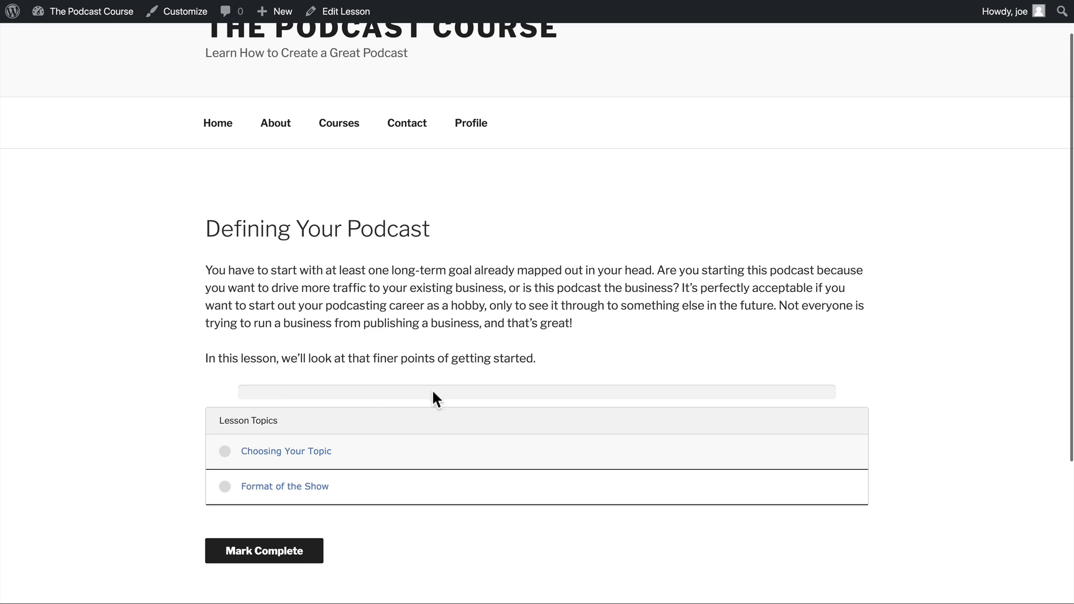
pyautogui.moveTo(614, 403)
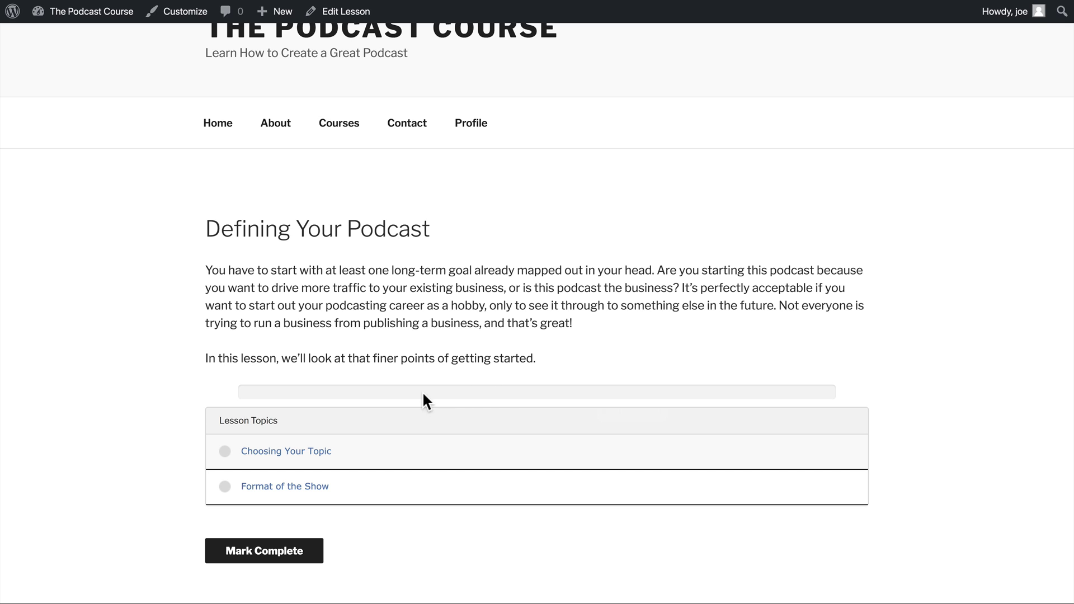
pyautogui.scroll(1, 499, 371)
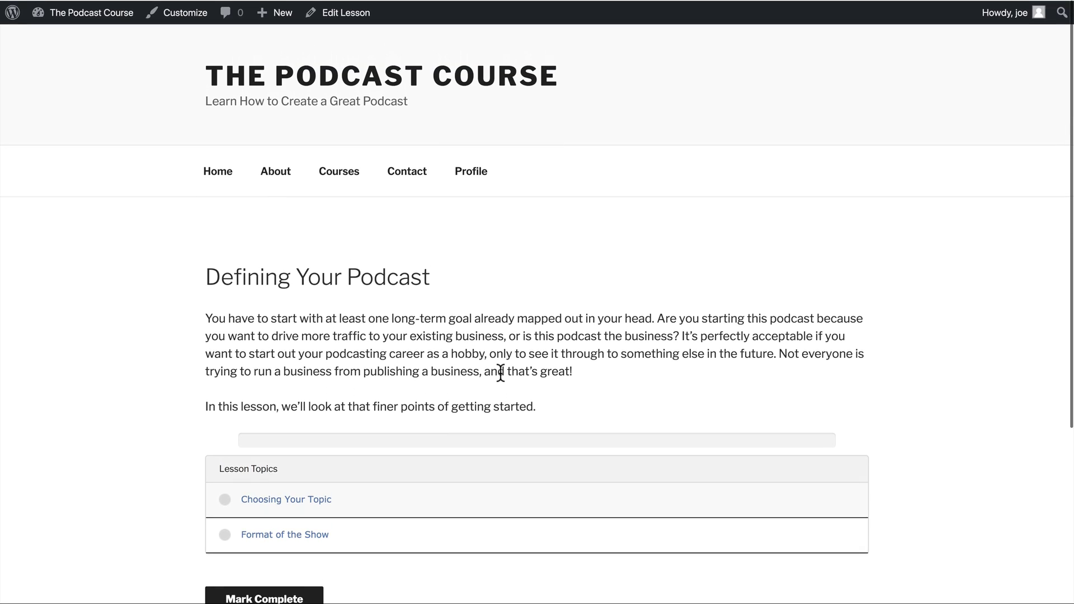